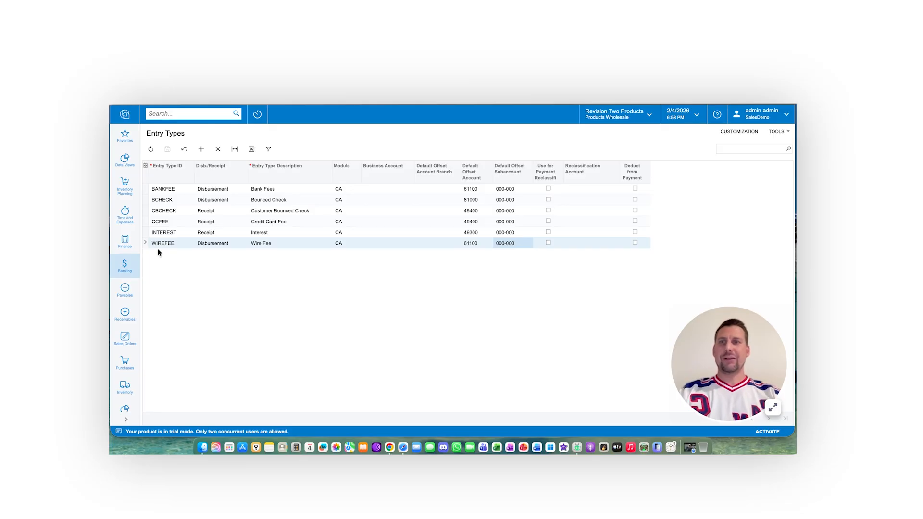
Step: Create a new cash transaction in Banking for cash account 10200 - Company Checking Account
click(126, 271)
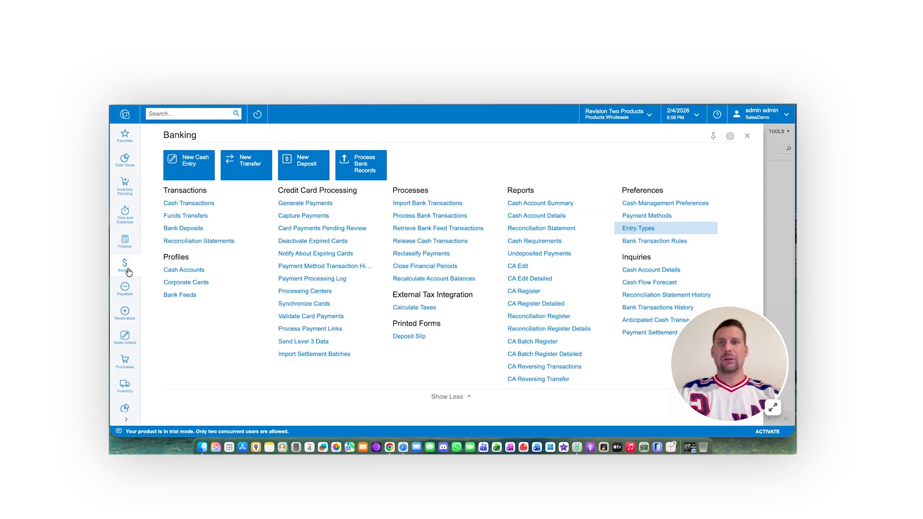
click(187, 204)
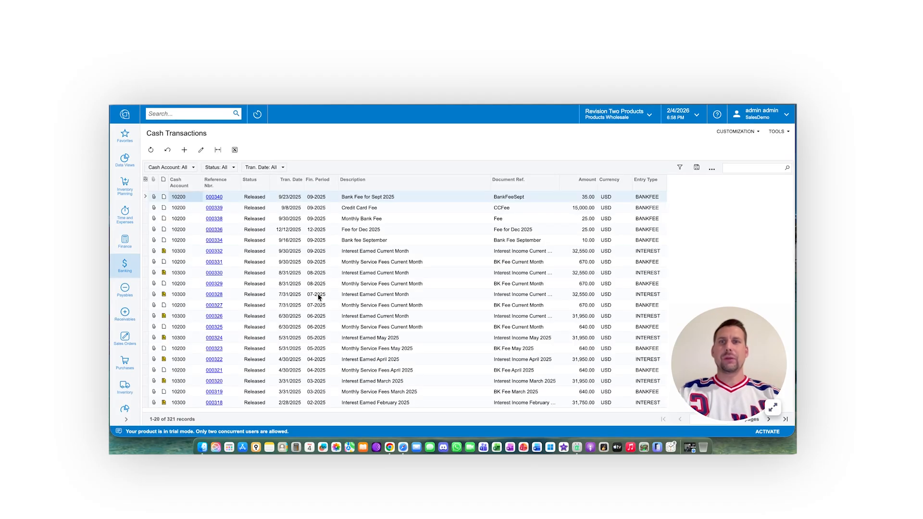
click(184, 150)
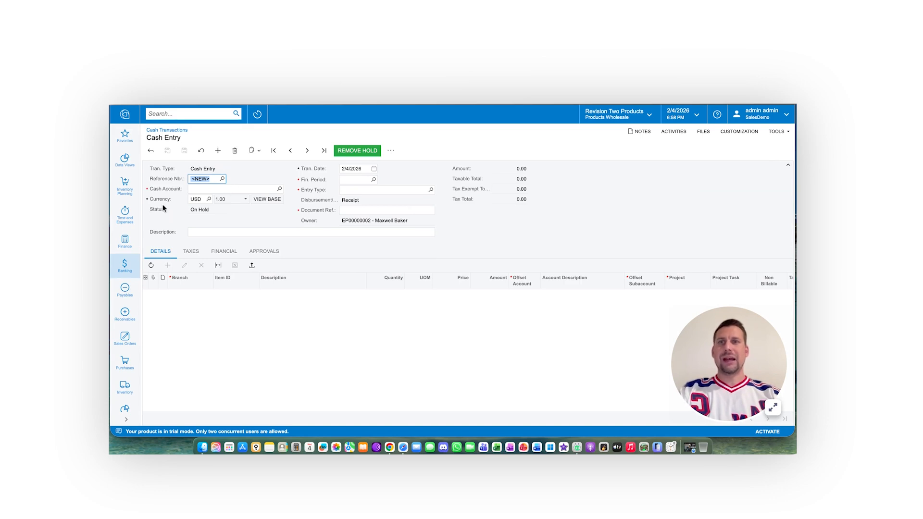
click(280, 189)
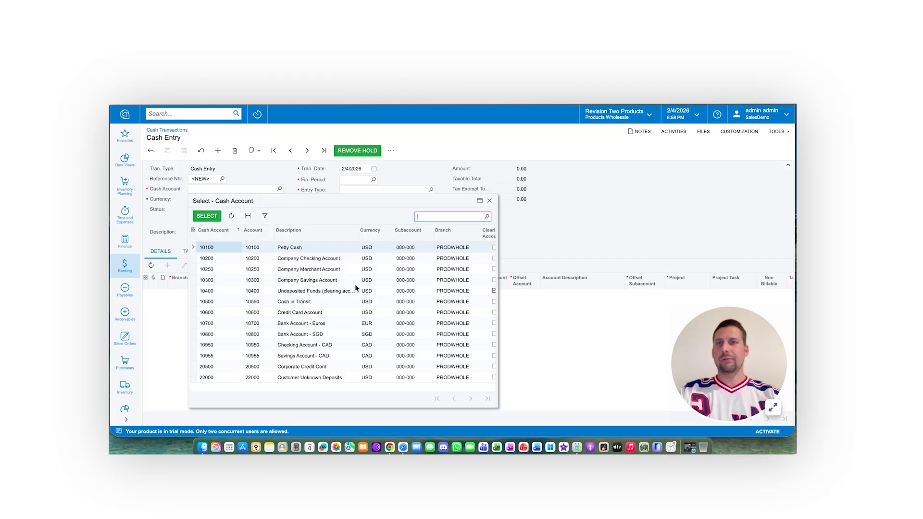
double_click(315, 261)
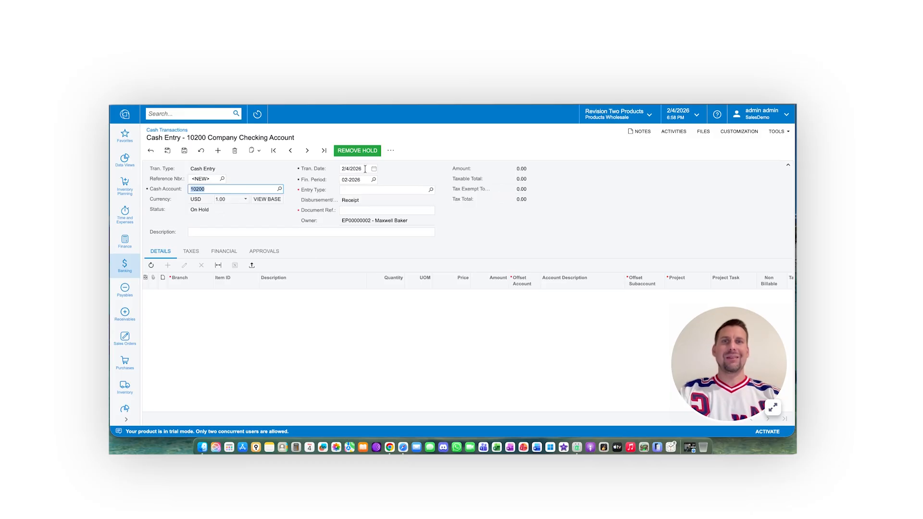
Step: Set the cash entry's type to BANKFEE, its document reference to BankFee and its description to Bank Fee
click(431, 191)
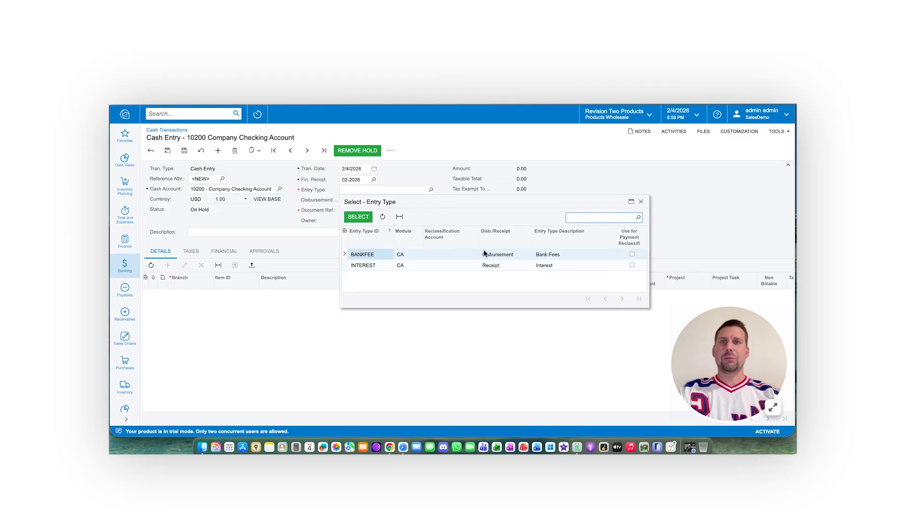
double_click(555, 254)
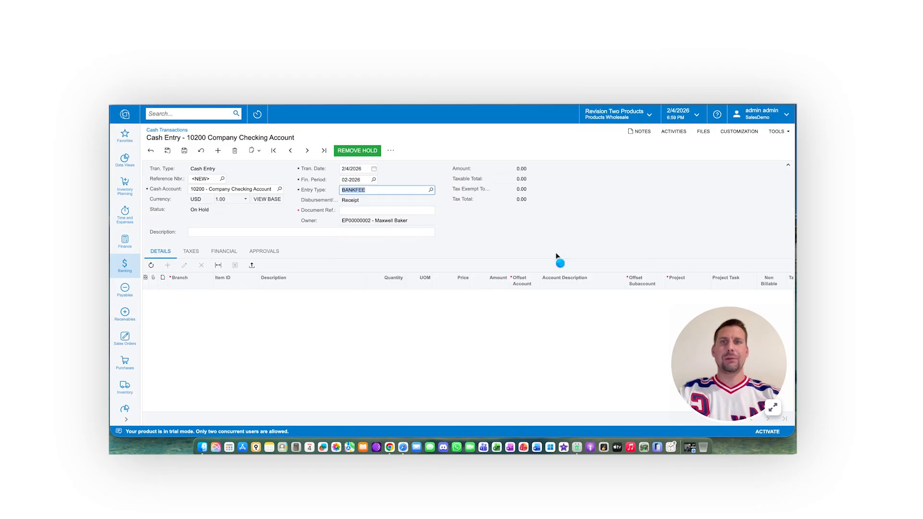
click(349, 212)
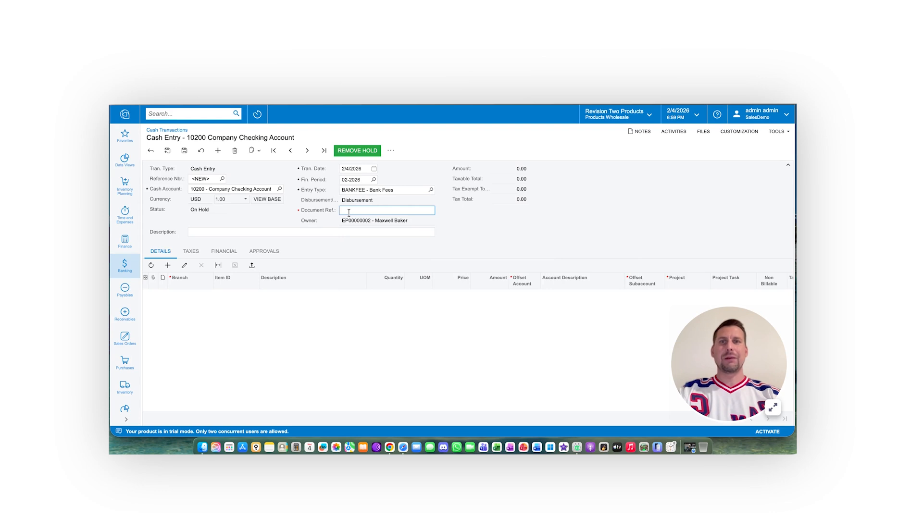
text(BankFee)
key(Tab)
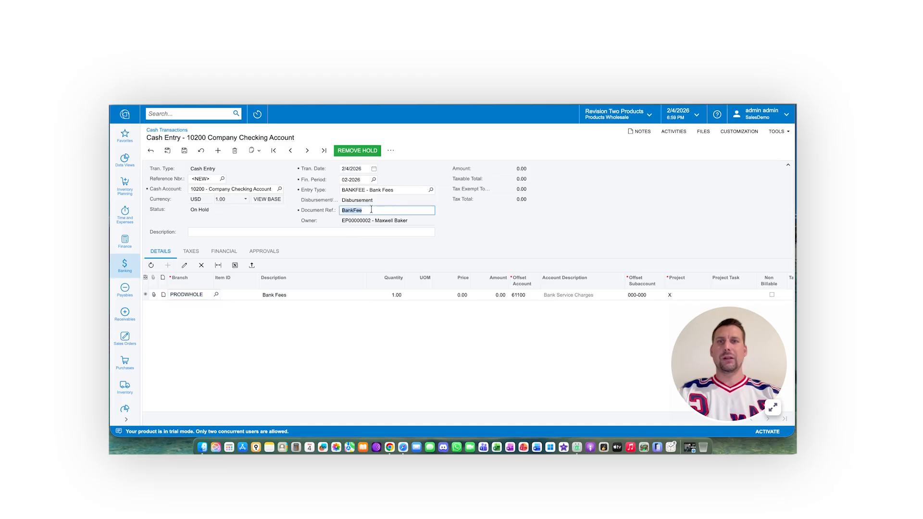
click(203, 233)
text(Bank Fee)
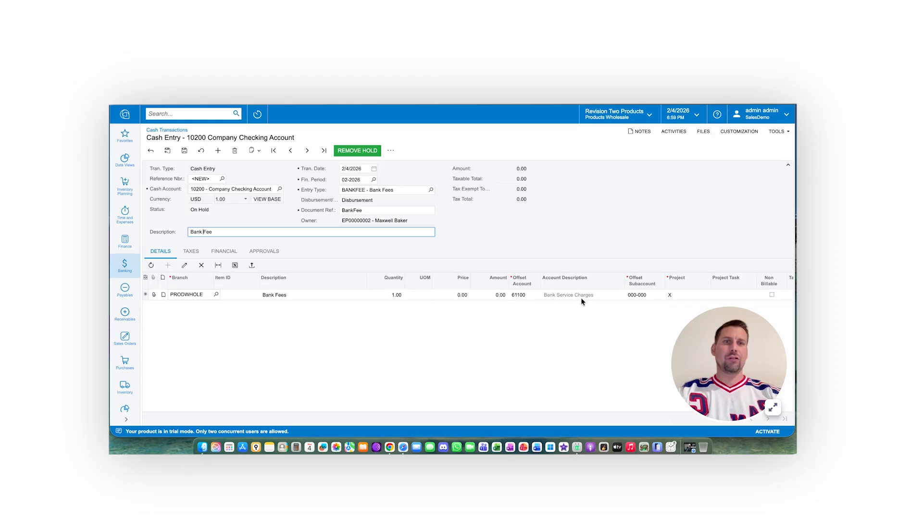
Step: Set the Bank Fees line amount to 10.00, and take the cash entry off hold and release it
click(500, 295)
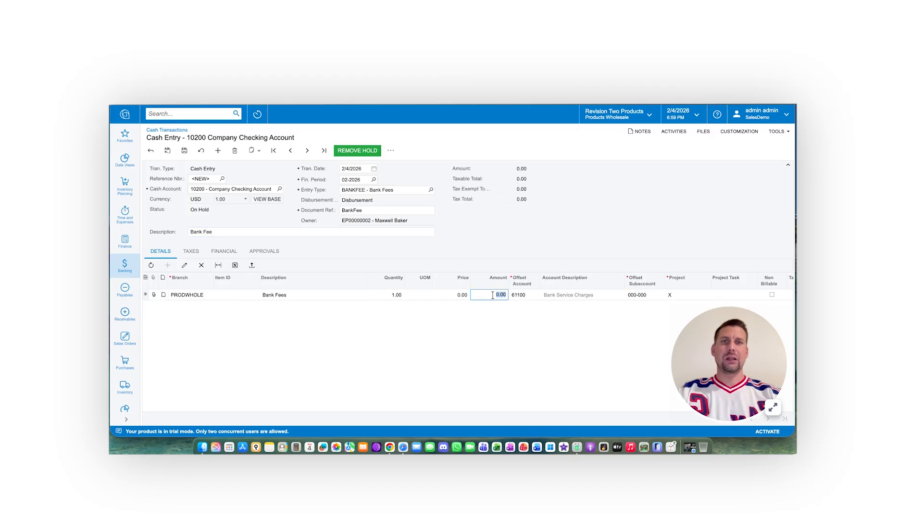
text(10)
key(Tab)
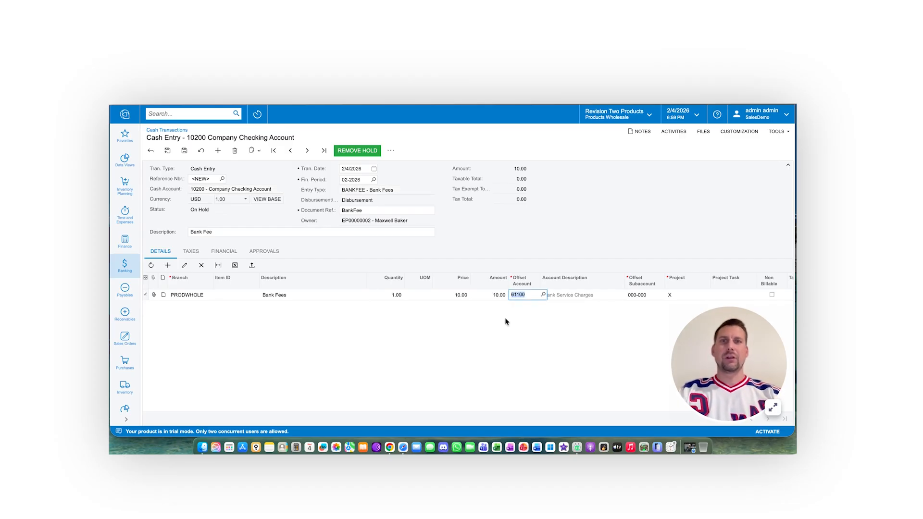
scroll(508, 321, right, 2)
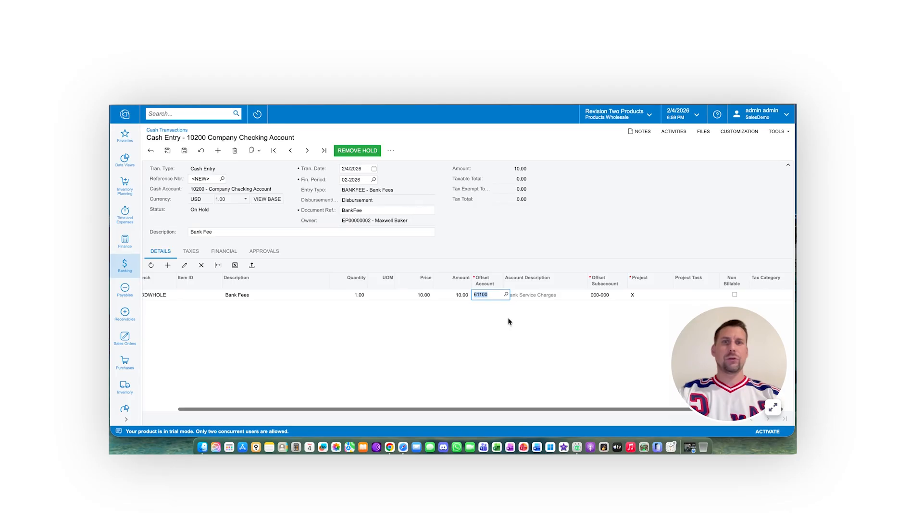
scroll(509, 319, right, 1)
scroll(509, 320, left, 3)
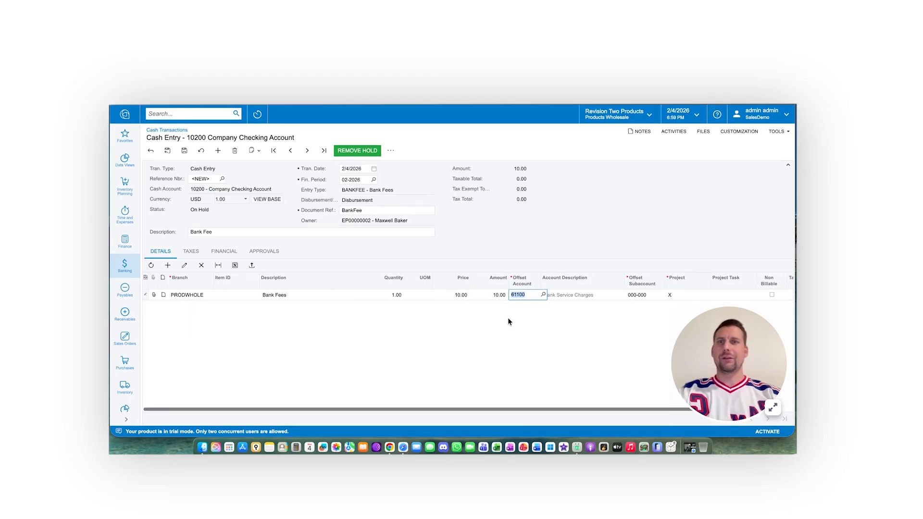
click(359, 153)
click(358, 153)
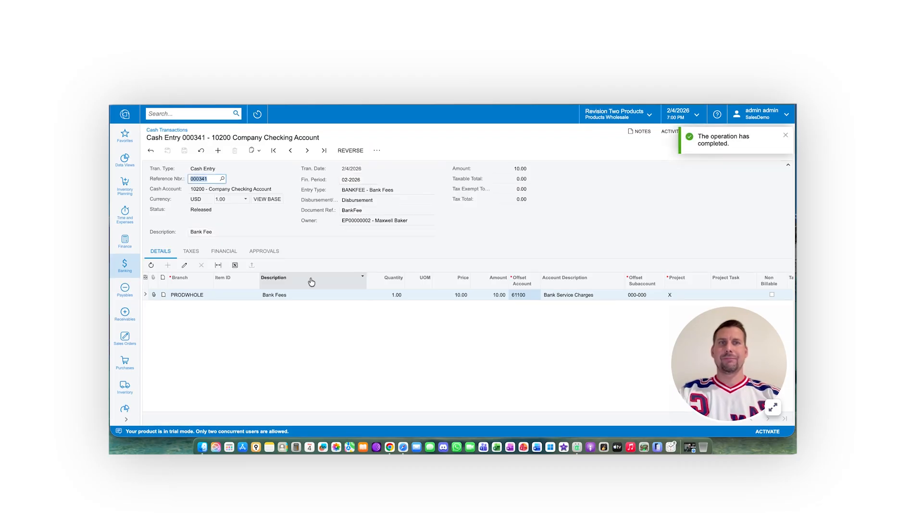
Step: Open the general ledger batch linked to the released cash entry, examine its debit and credit lines, and close it
click(223, 252)
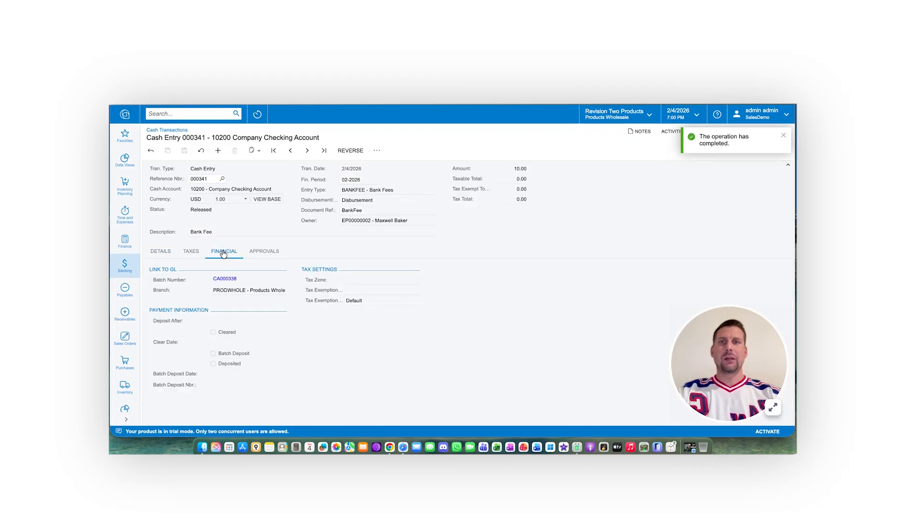
click(229, 279)
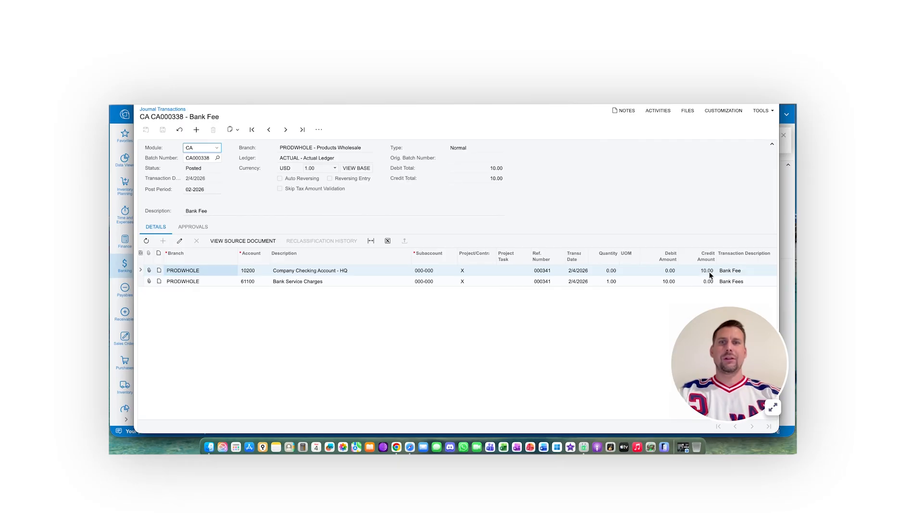
click(662, 282)
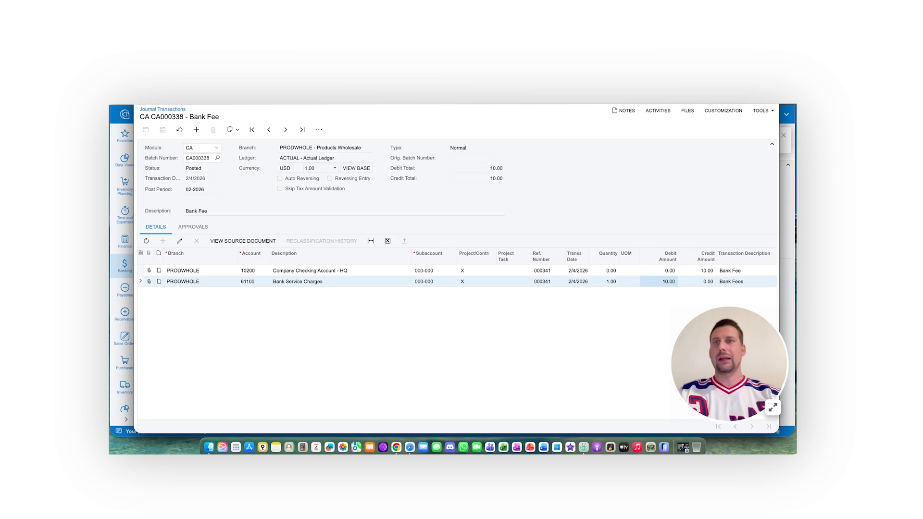
key(super+w)
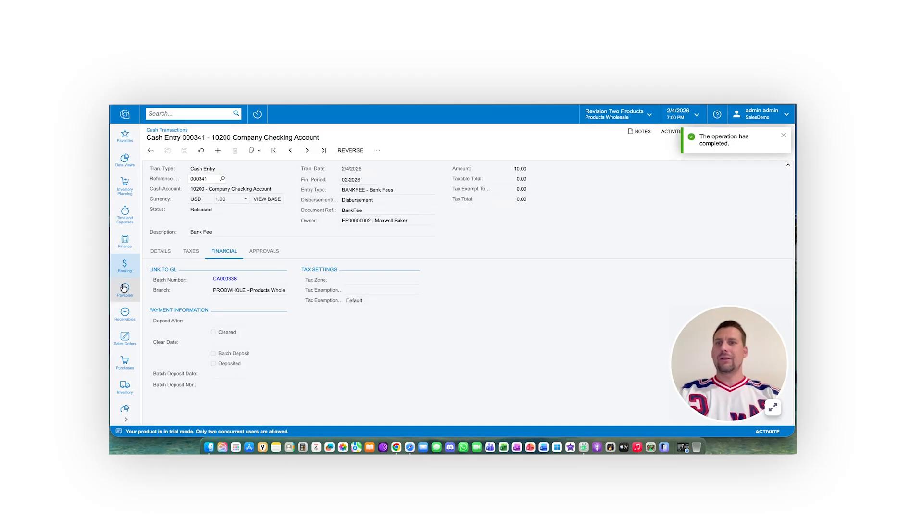
Step: Create a new funds transfer in Banking with the description Transfer
click(125, 264)
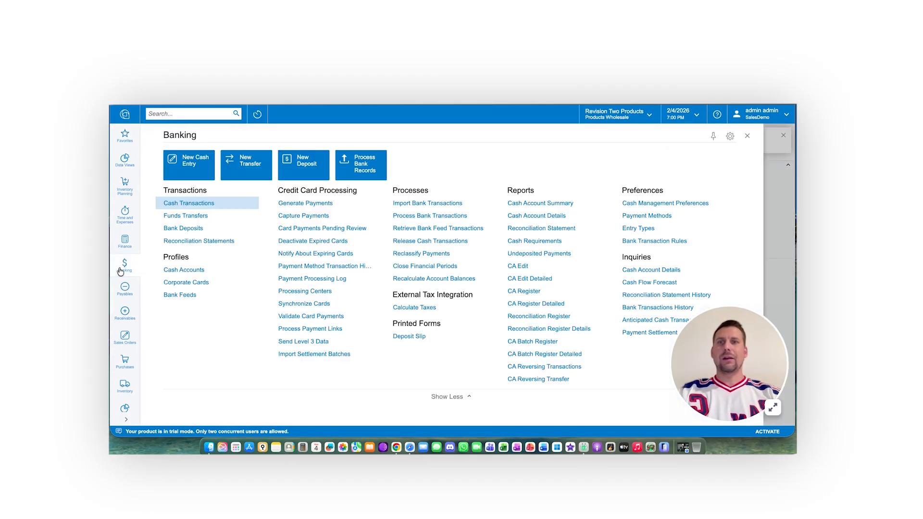
click(190, 216)
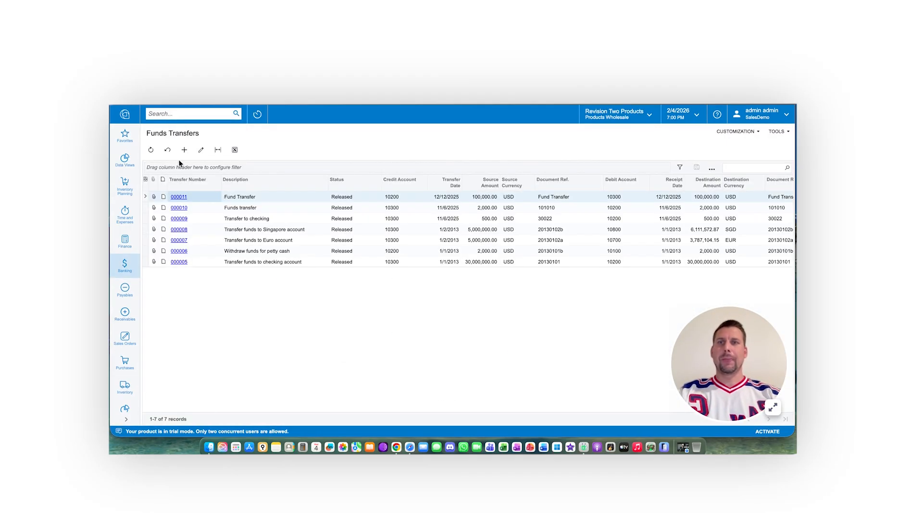
click(184, 150)
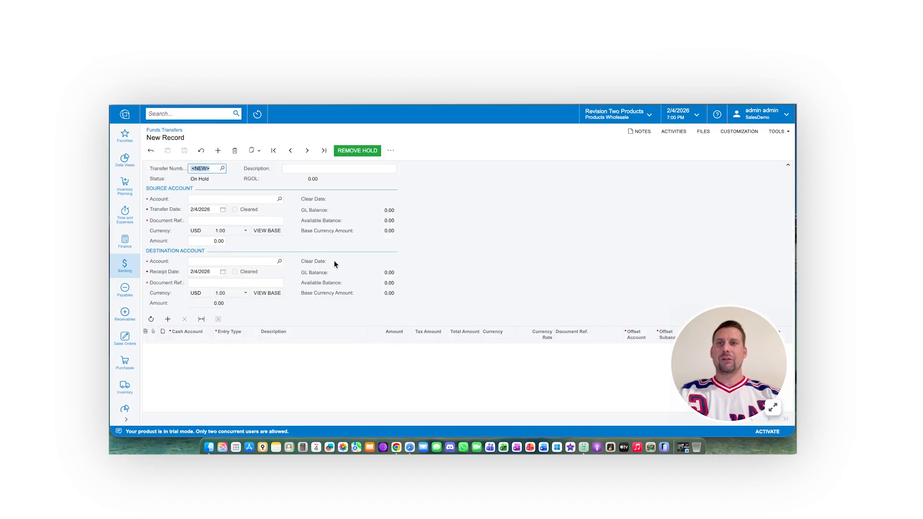
click(294, 170)
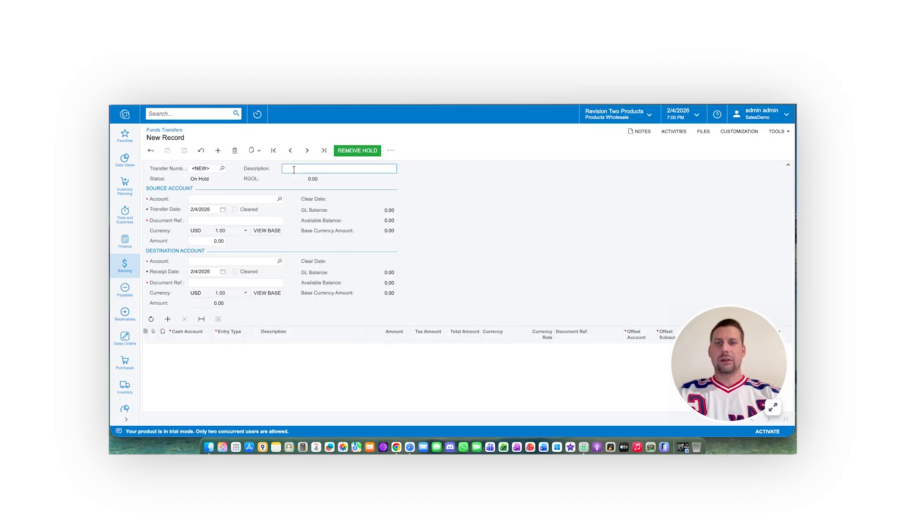
text(Transfer)
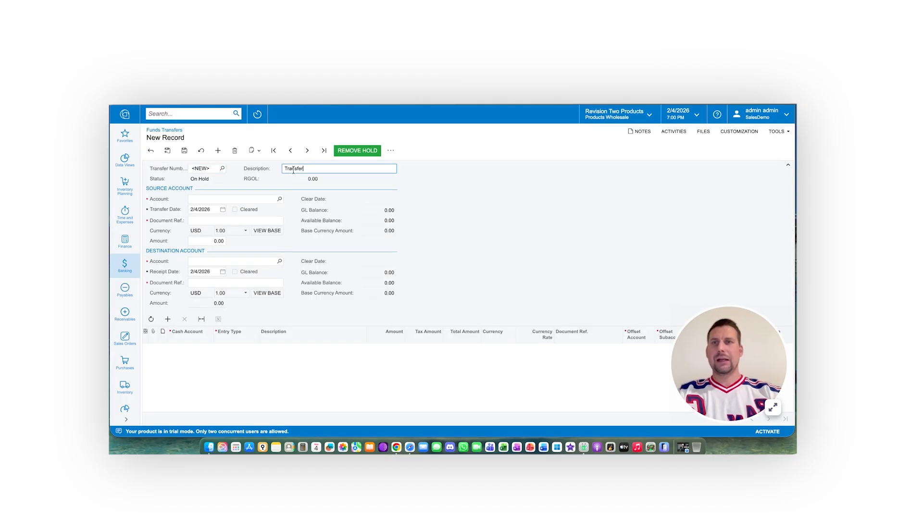
Step: Set the transfer's source account to 10200 - Company Checking Account, with document reference TEST and an amount of 5,000.00
click(279, 199)
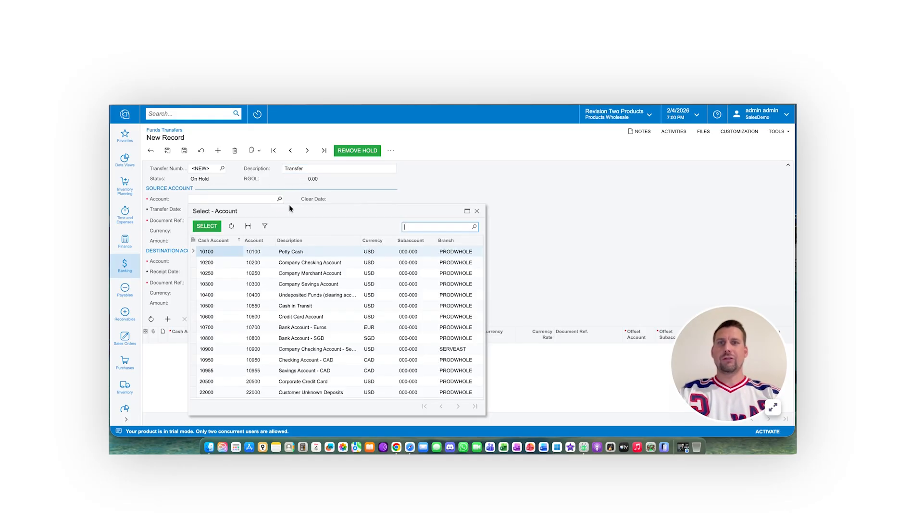
double_click(300, 264)
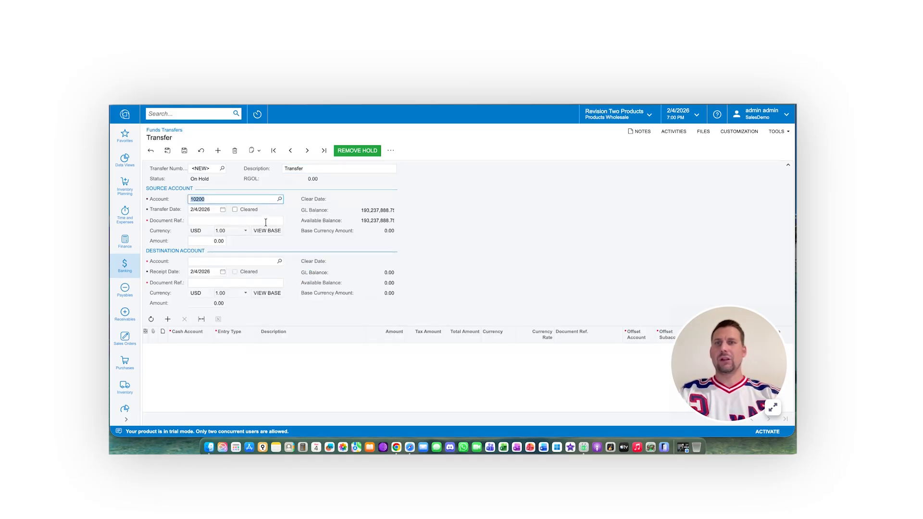
click(214, 219)
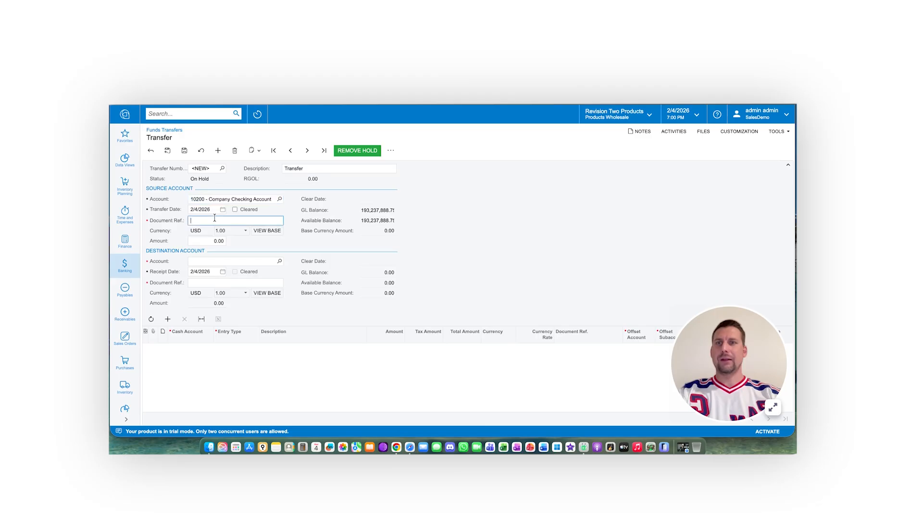
text(TEST)
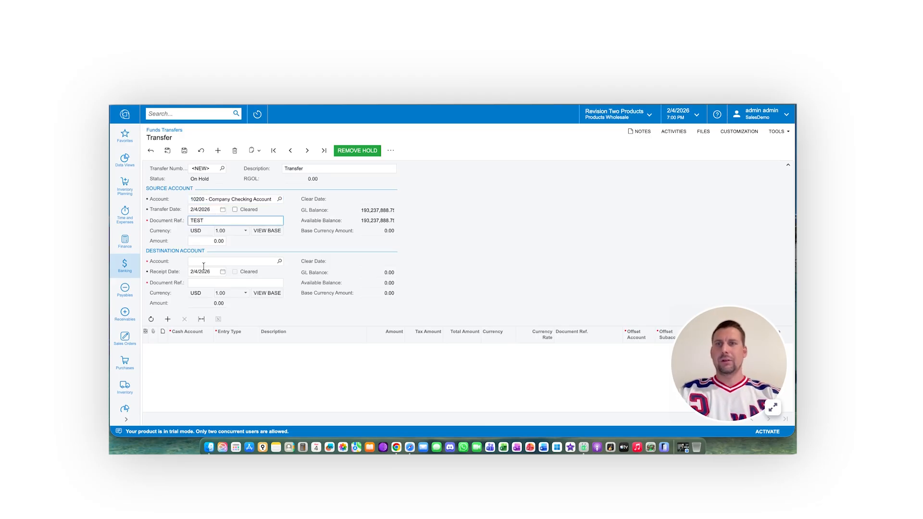
click(206, 239)
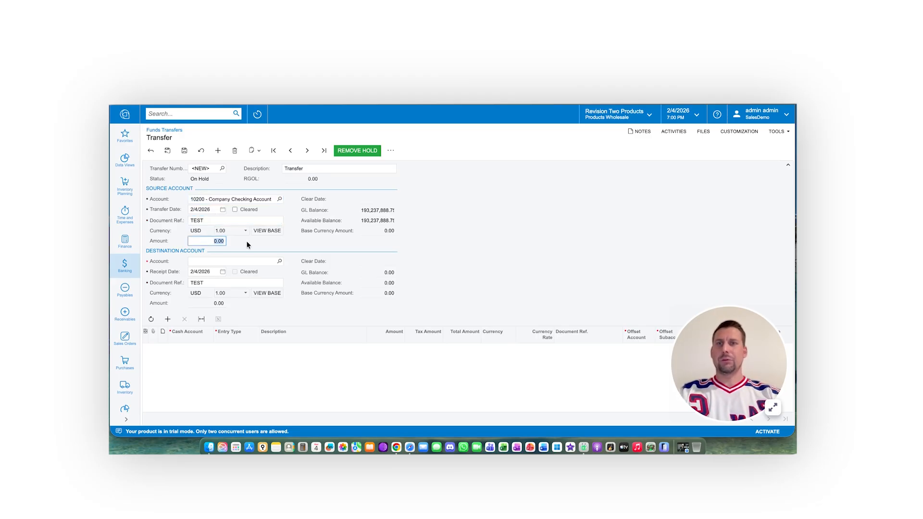
text(50)
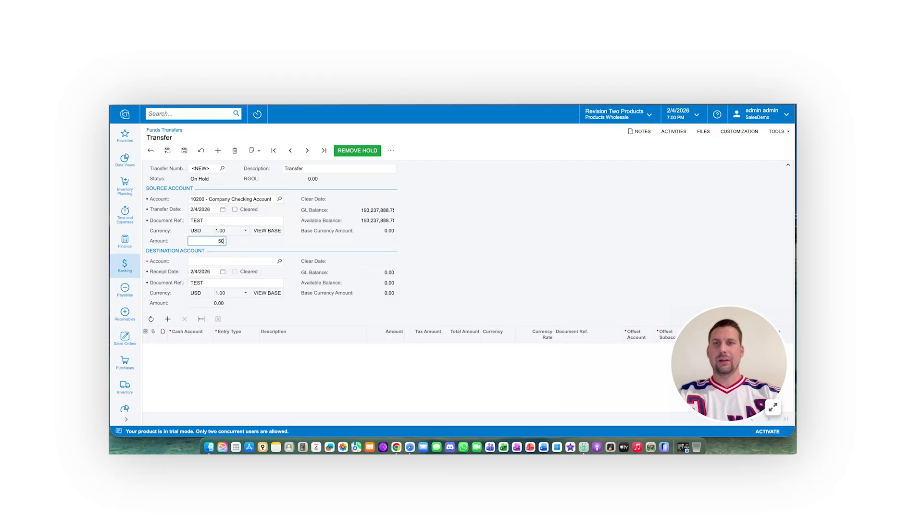
key(Tab)
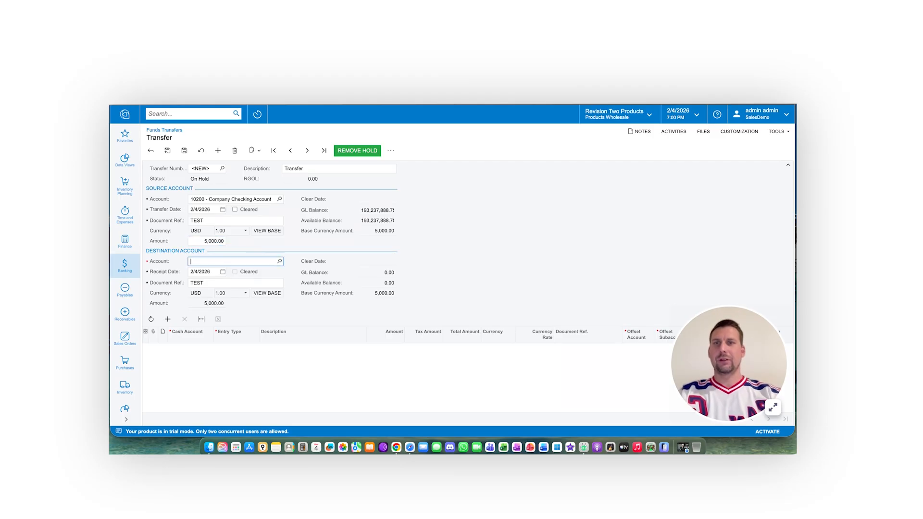
Step: Set the transfer's destination account to 10300 - Company Savings Account
click(279, 261)
double_click(323, 335)
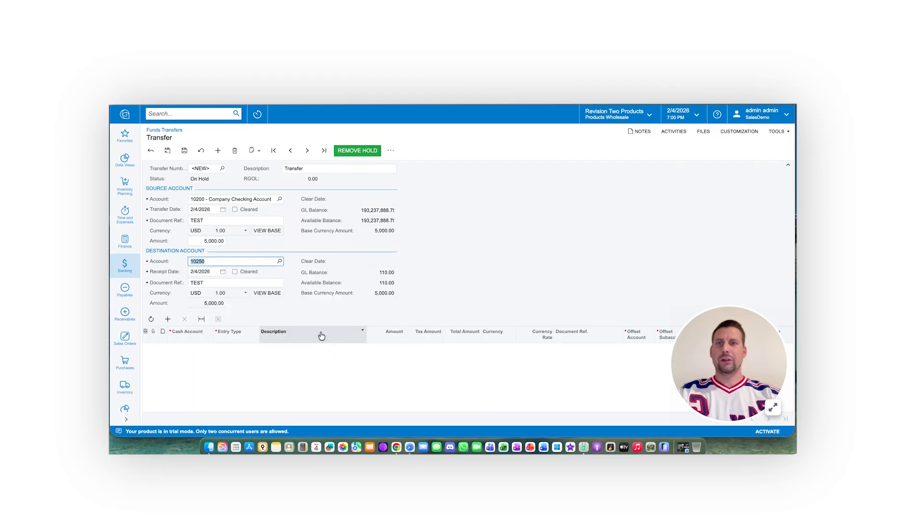
click(279, 261)
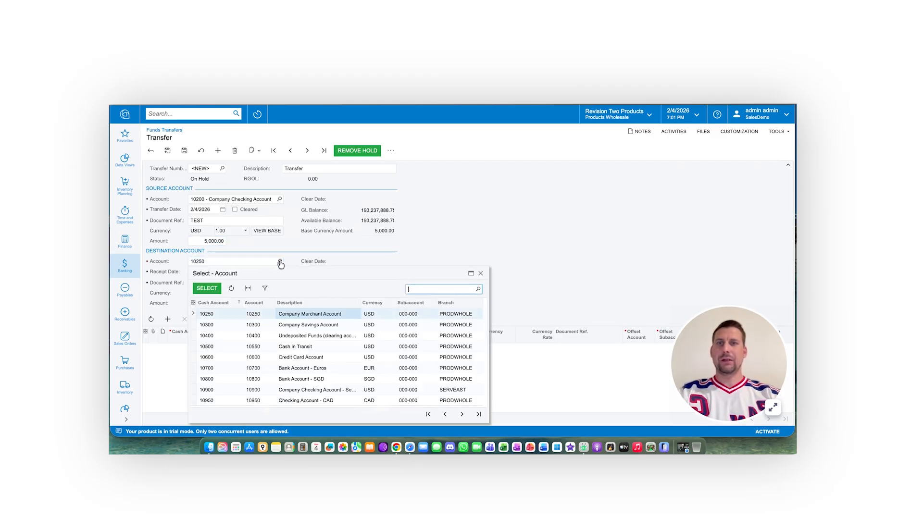
double_click(322, 328)
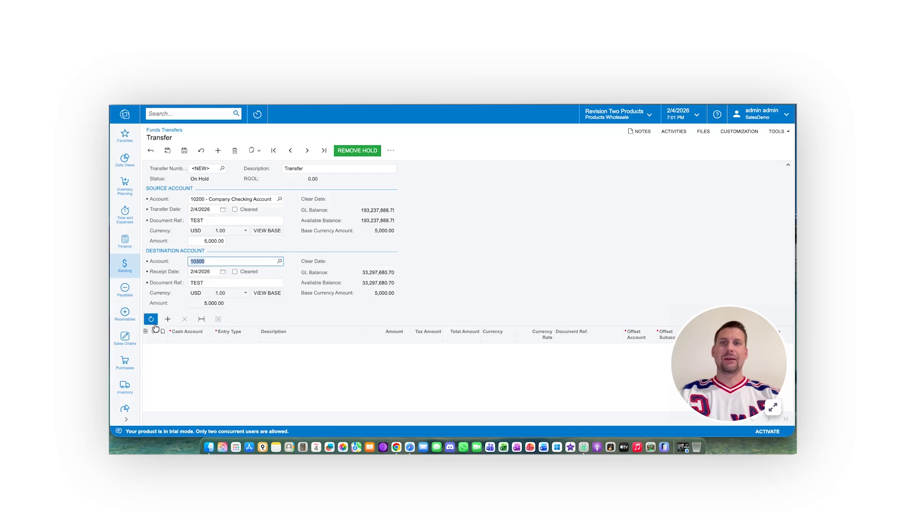
Step: Add an expense line to the transfer with cash account 10200 and entry type BANKFEE
click(170, 320)
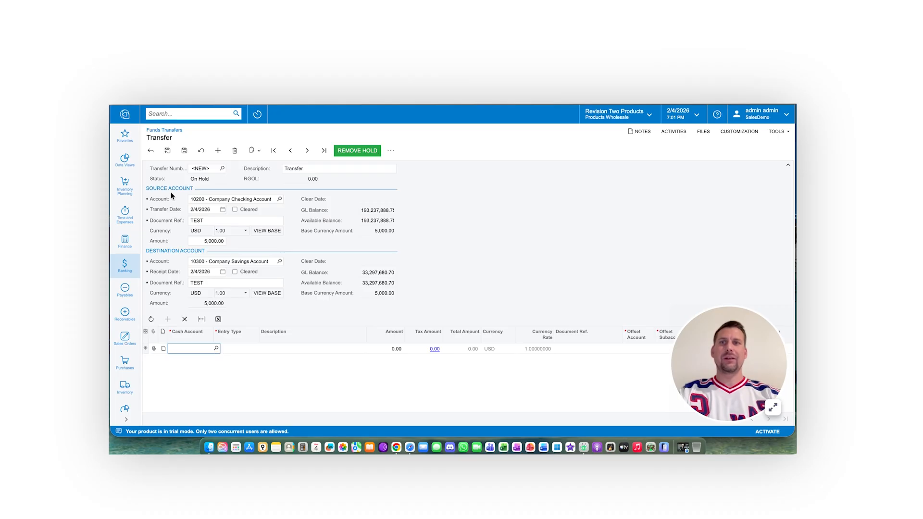
click(216, 348)
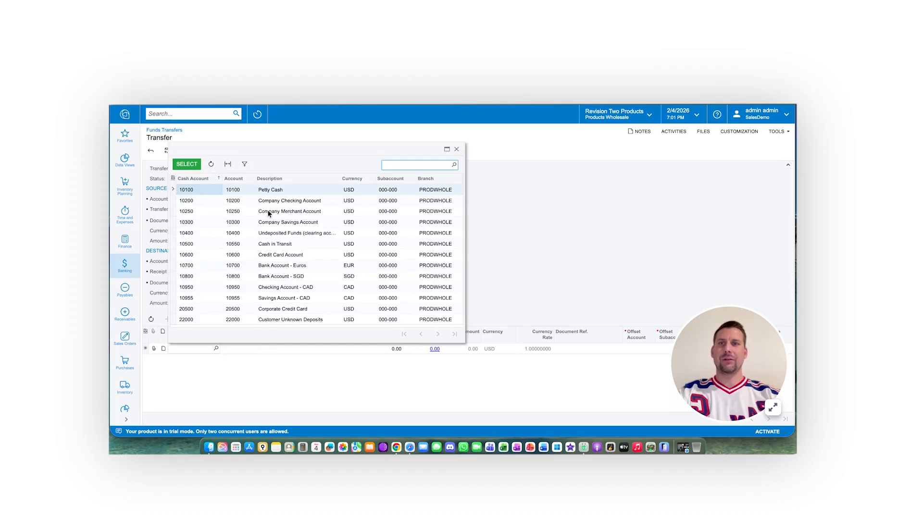
double_click(276, 209)
click(262, 349)
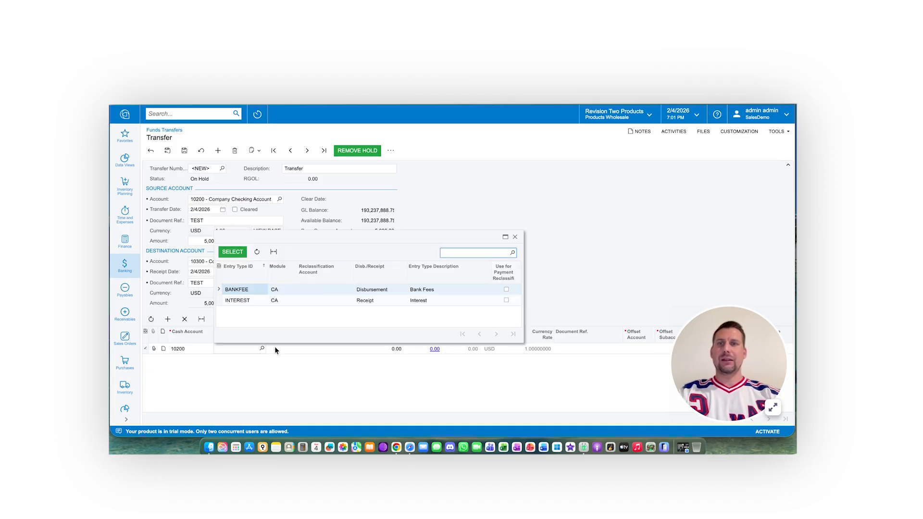
double_click(237, 290)
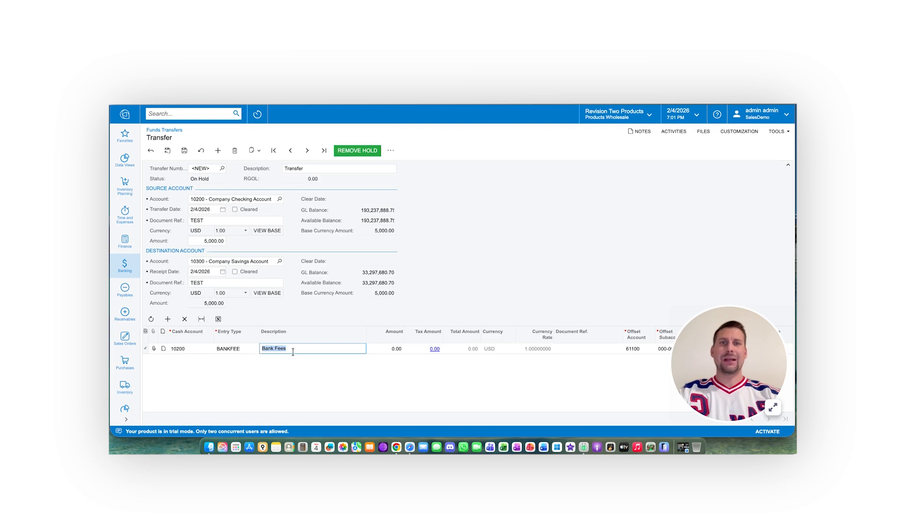
Step: Set the bank fee line's amount to 15.00
click(397, 349)
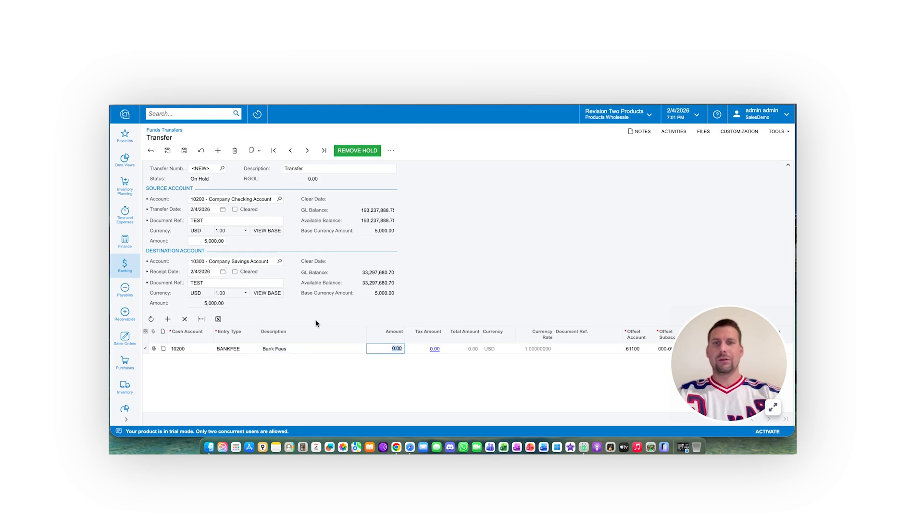
text(15)
key(Tab)
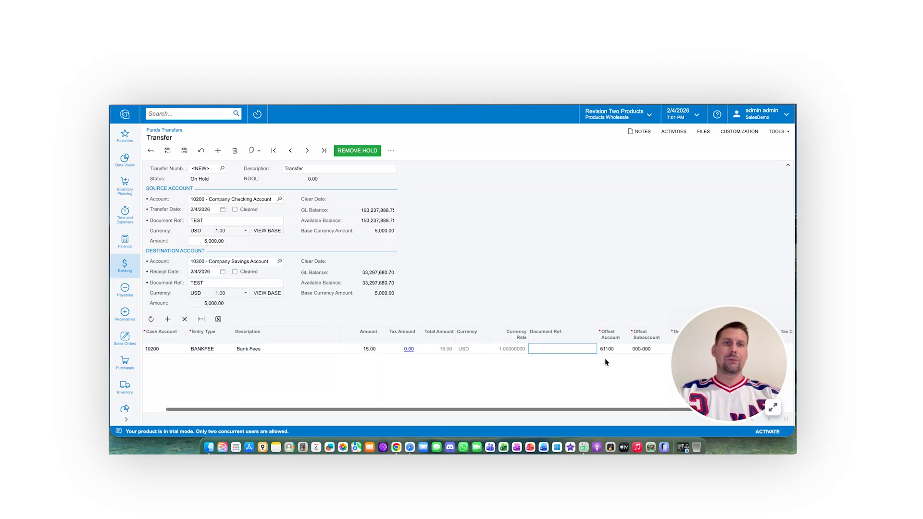
Step: Take the funds transfer off hold and release it
scroll(608, 350, right, 2)
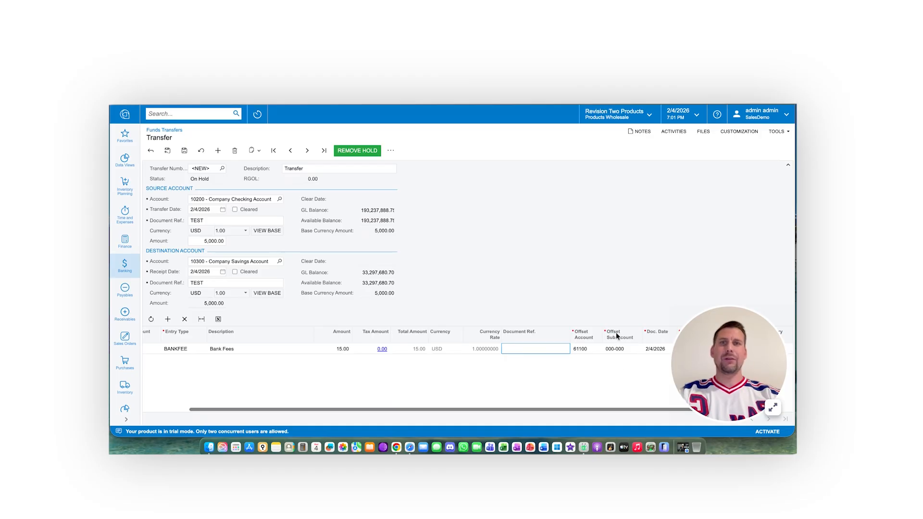
click(358, 150)
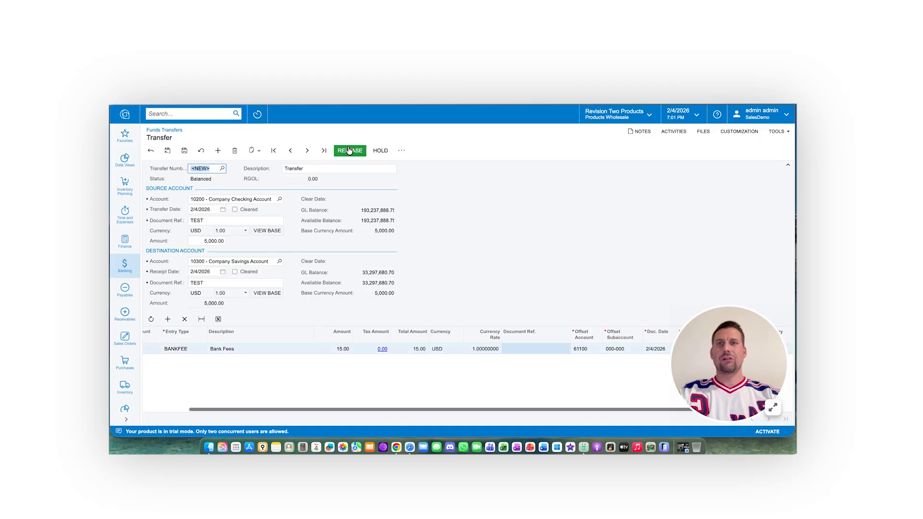
click(348, 150)
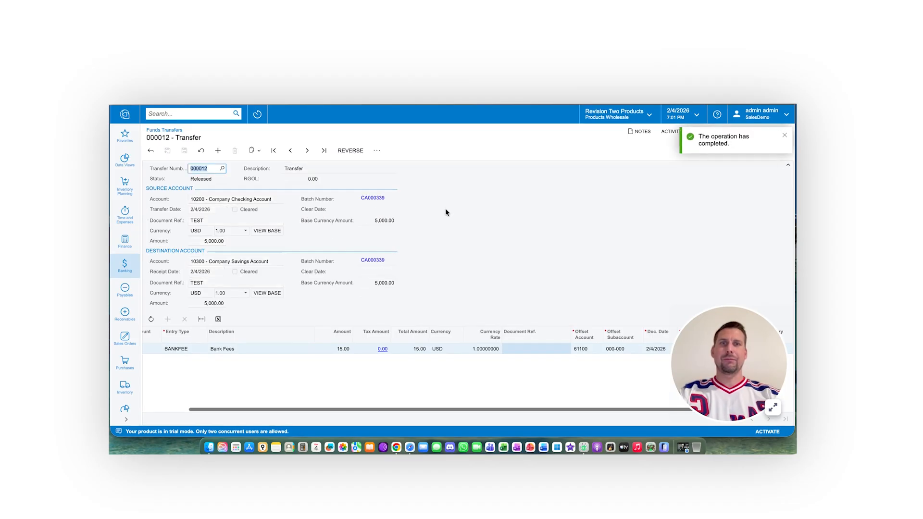
Step: Open the ledger batch linked to the transfer's source account, examine its transfer and bank fee lines, and close it
click(367, 197)
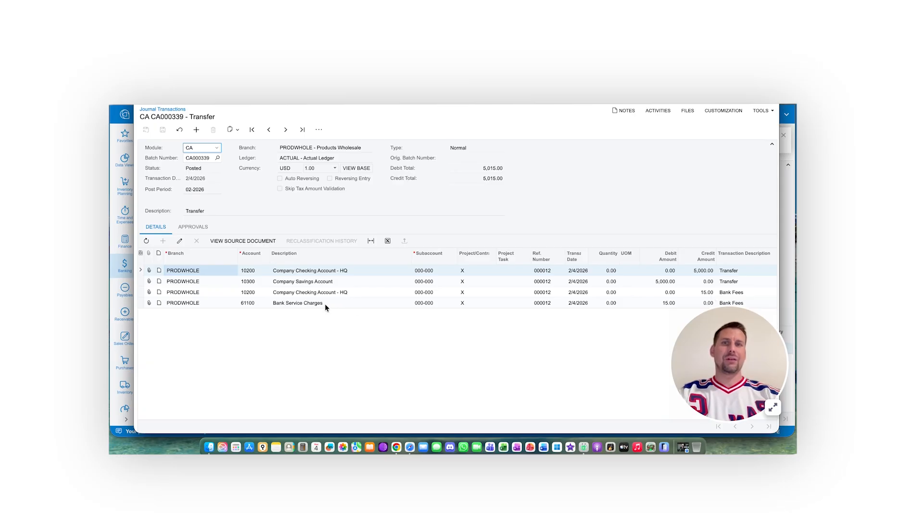
click(697, 292)
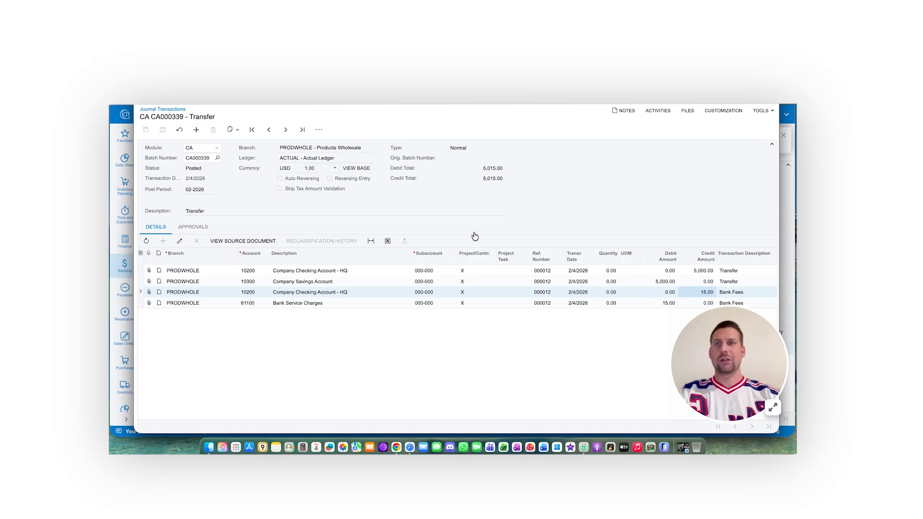
click(140, 88)
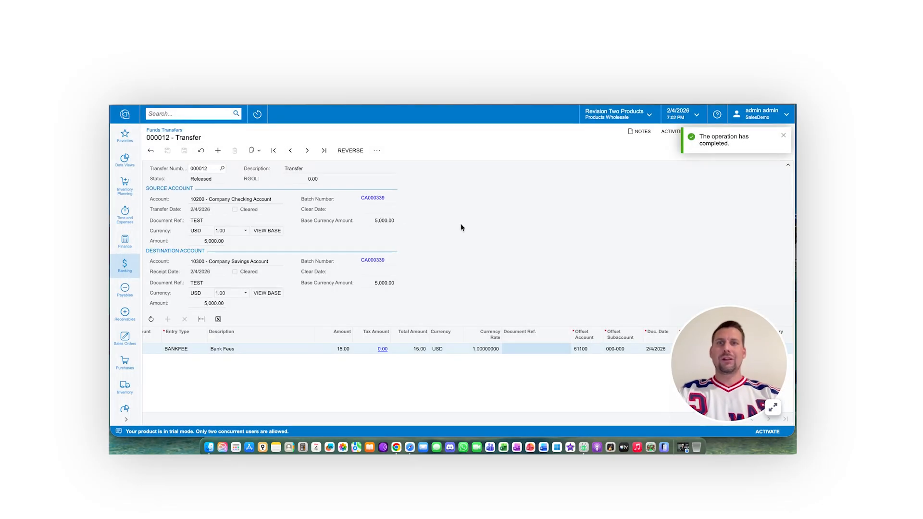
click(125, 264)
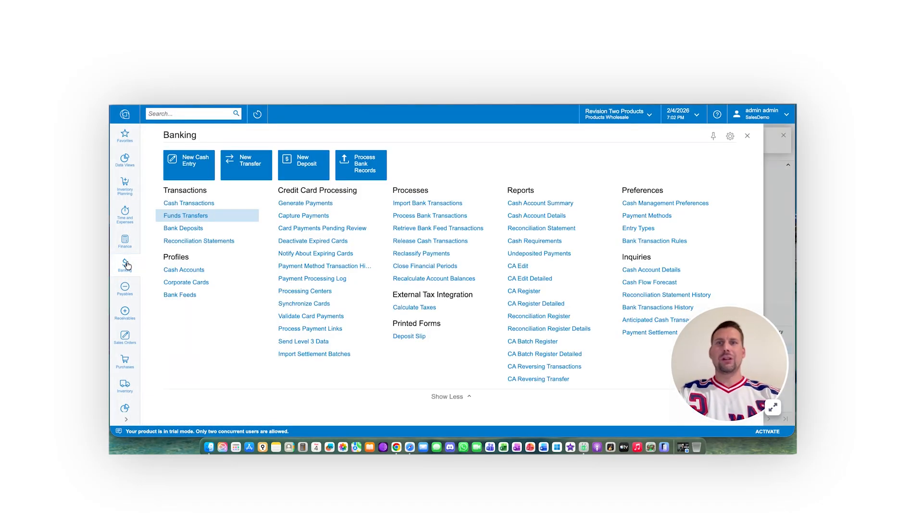
click(747, 136)
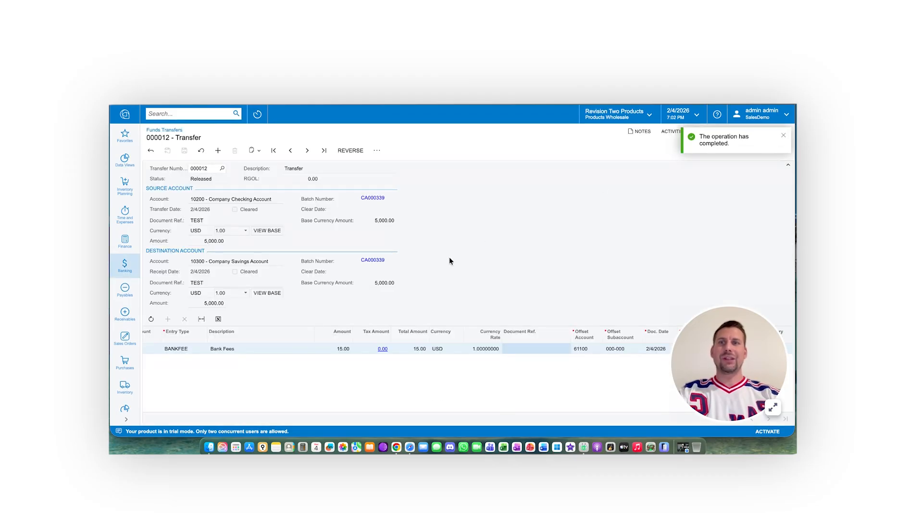